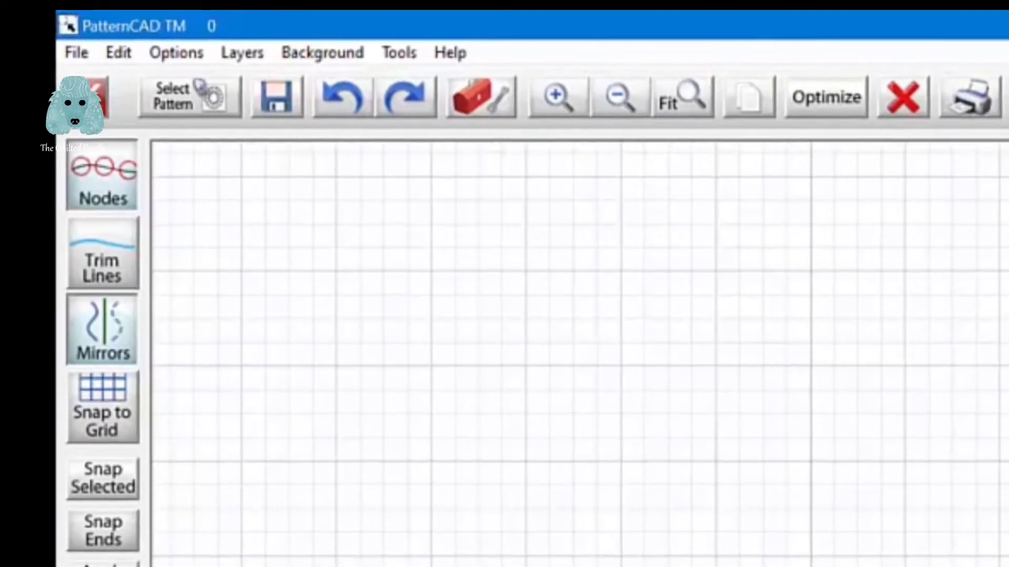
Turn on Snap to Grid for the drawing canvas, with pattern nodes displayed.
click(556, 96)
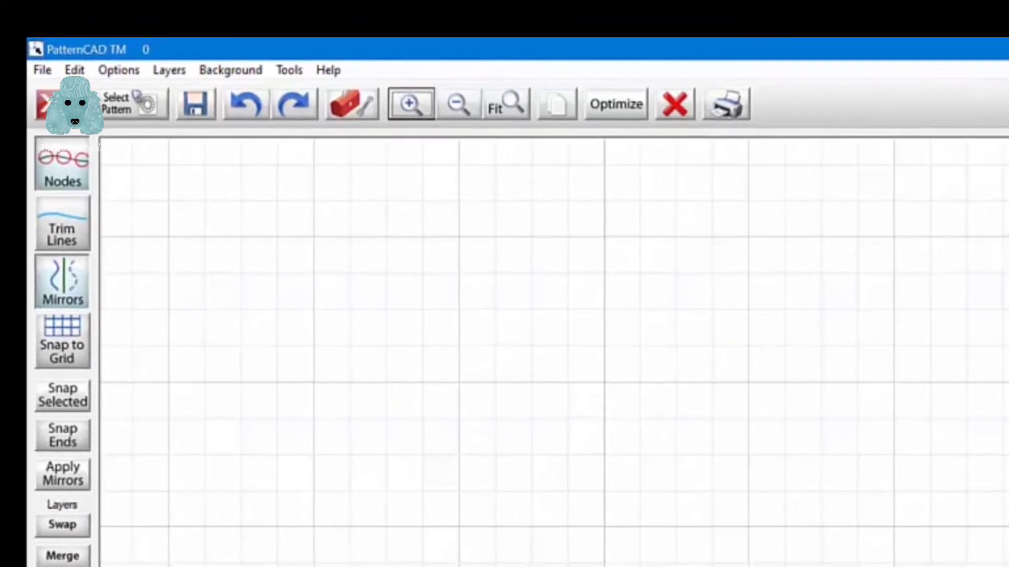
click(59, 166)
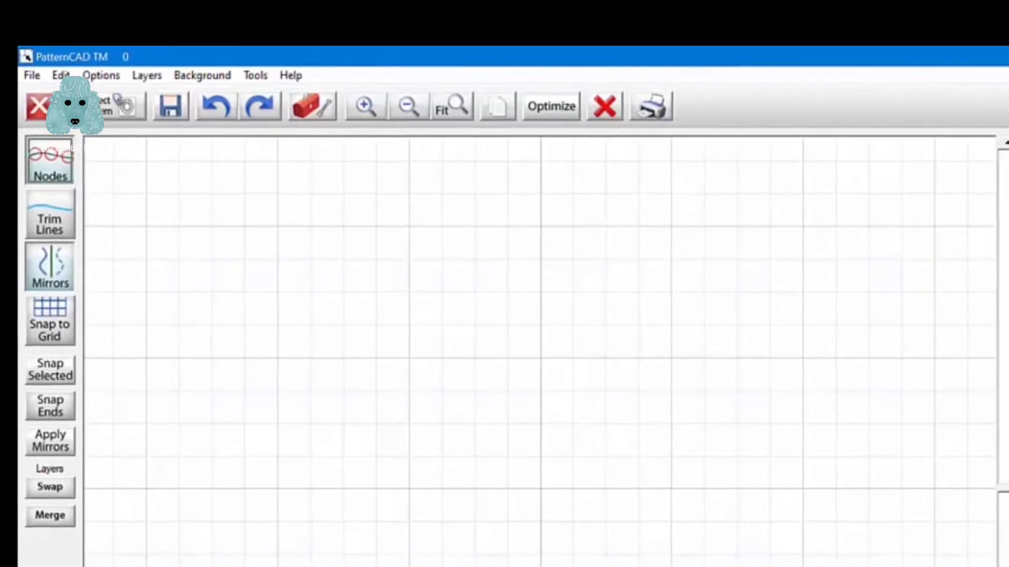
click(48, 321)
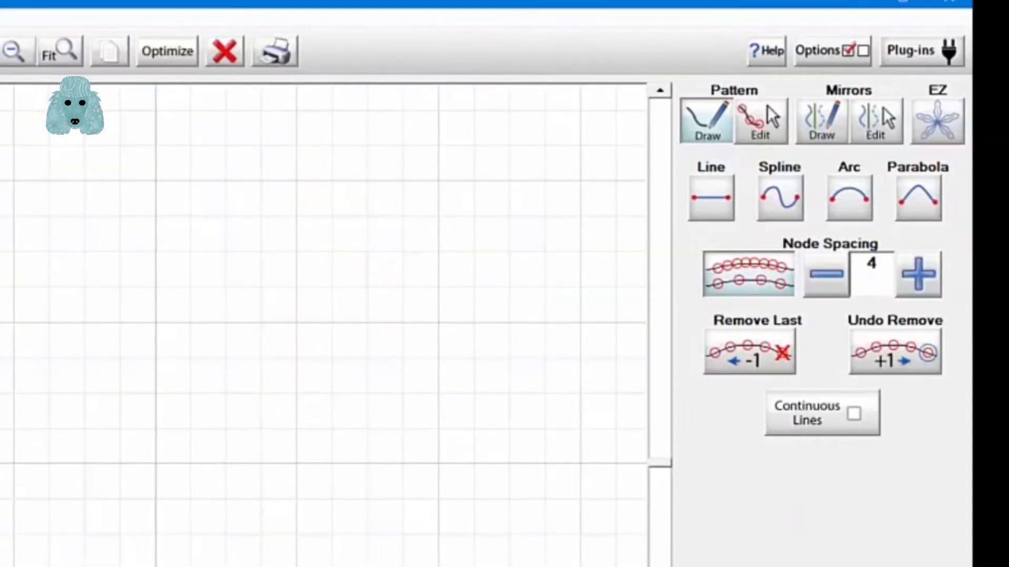
Draw a straight horizontal line about five small grid squares long, using a node spacing of 50.
click(706, 120)
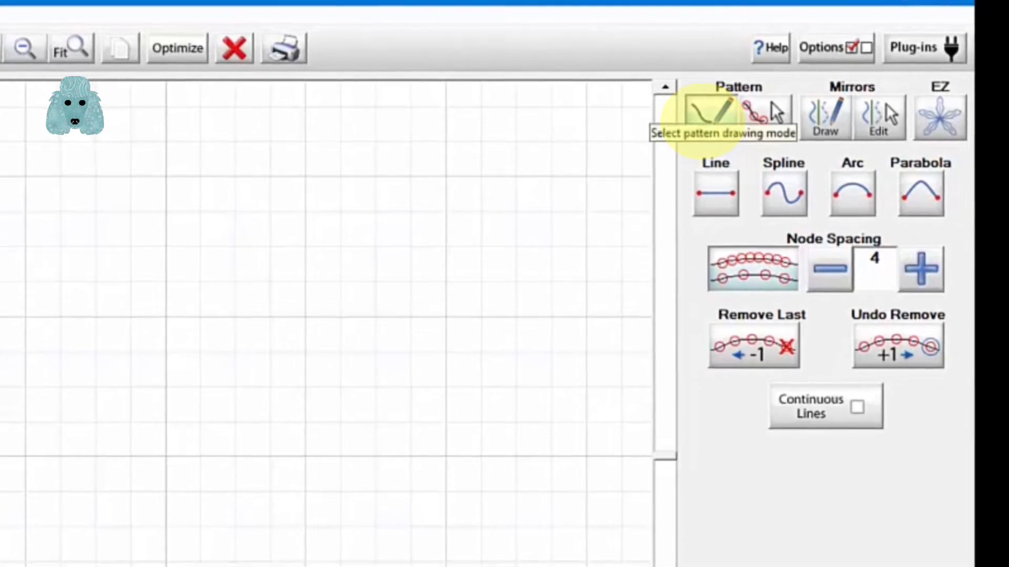
click(714, 194)
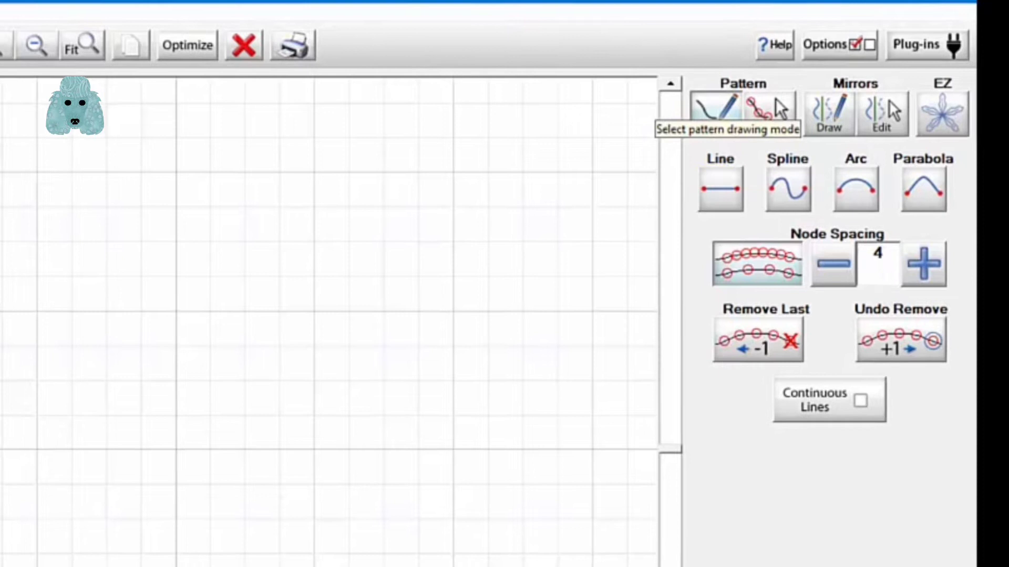
click(710, 193)
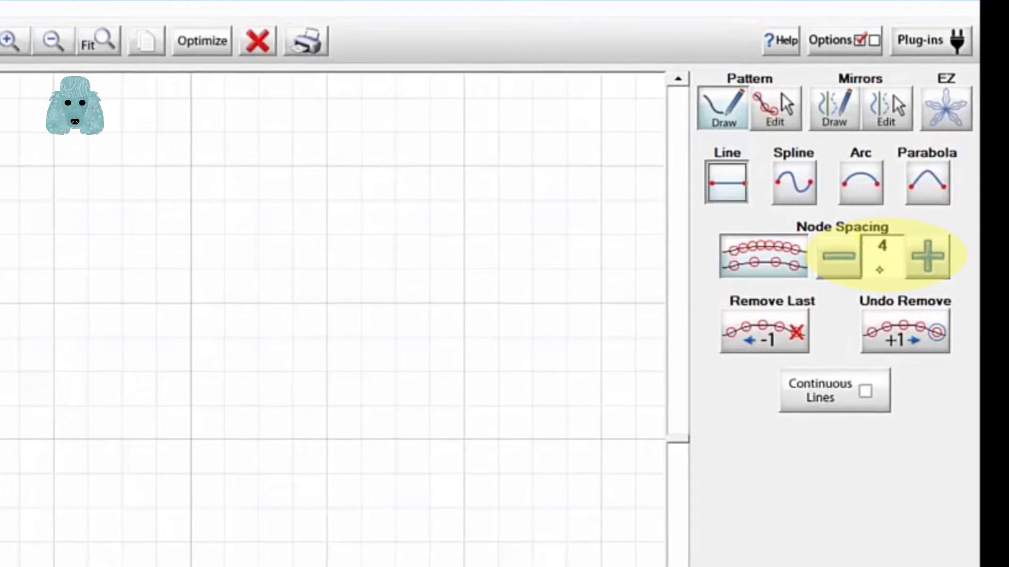
click(877, 243)
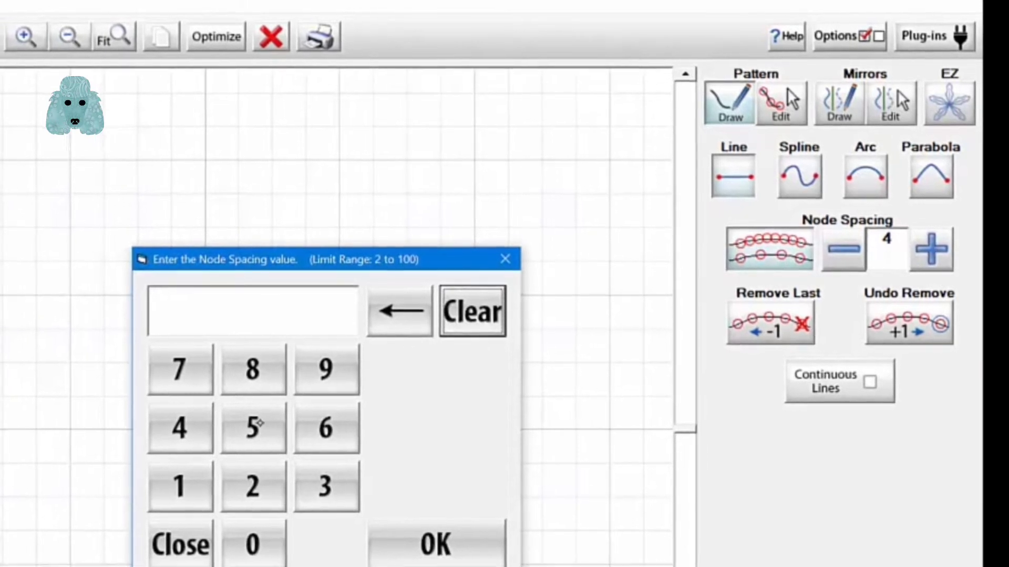
click(251, 427)
click(257, 534)
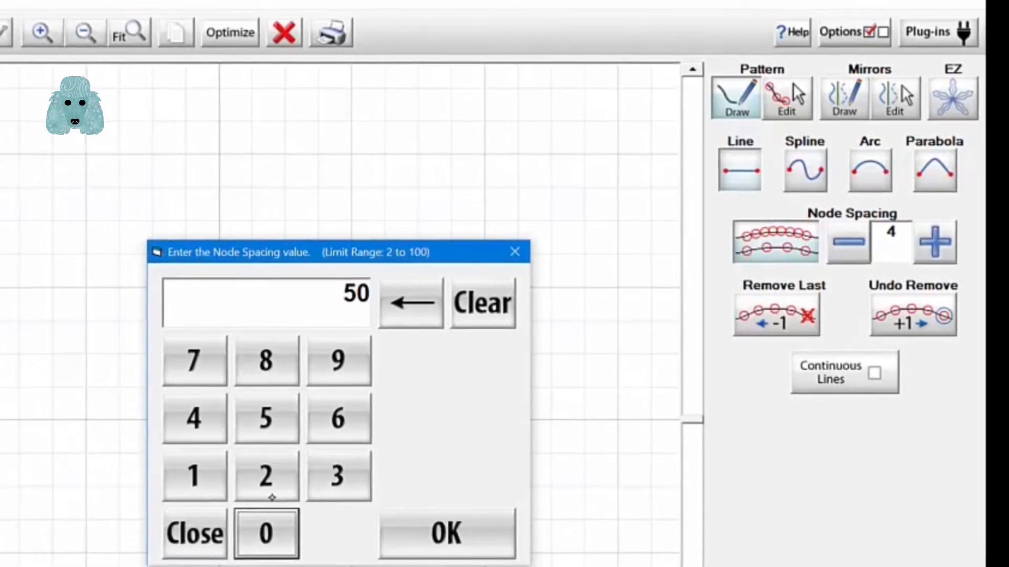
click(448, 531)
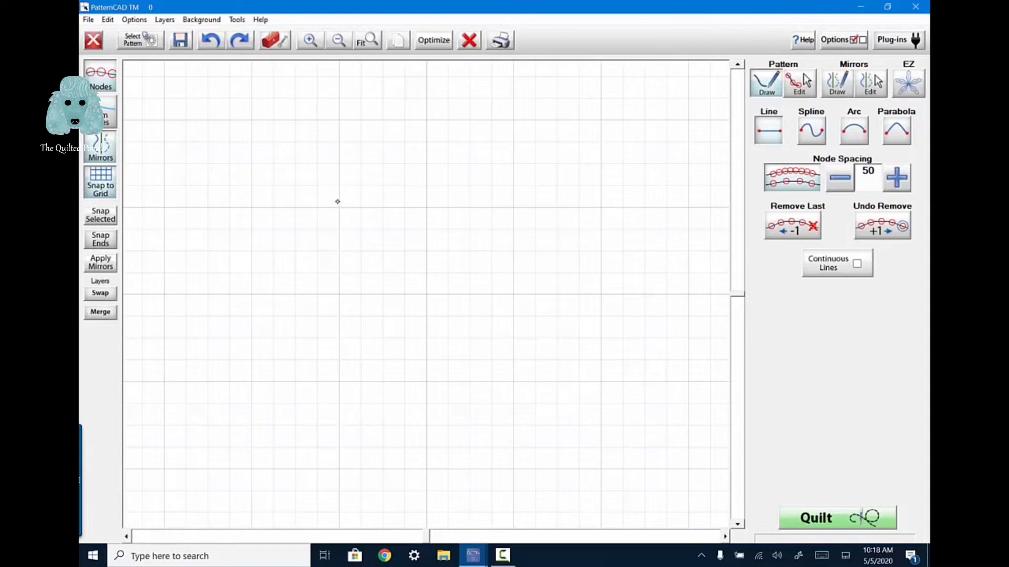
click(448, 207)
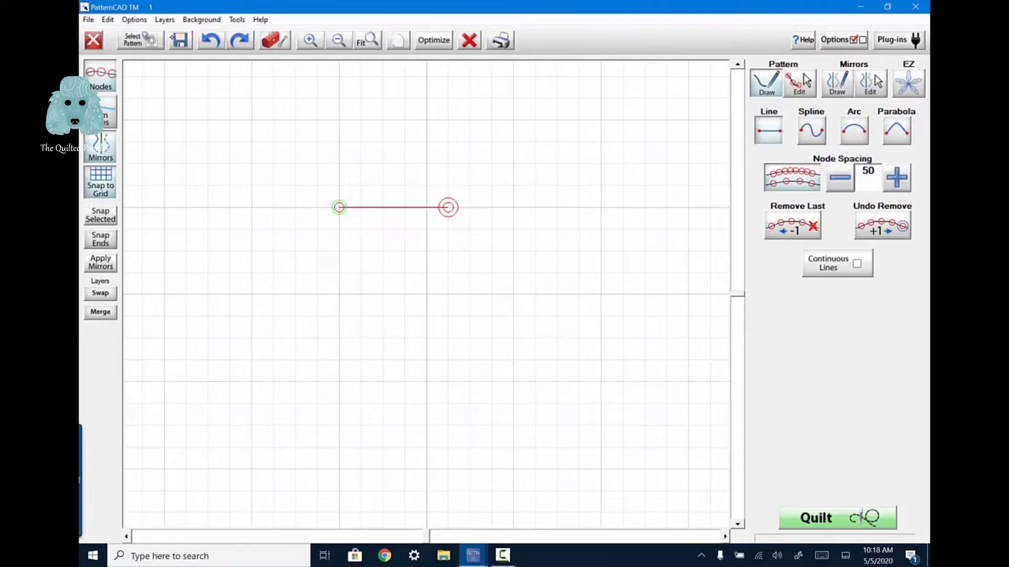
Save the line as "! Horizontal Line" in the Continuous Line patterns folder, overwriting the existing file of that name.
click(179, 40)
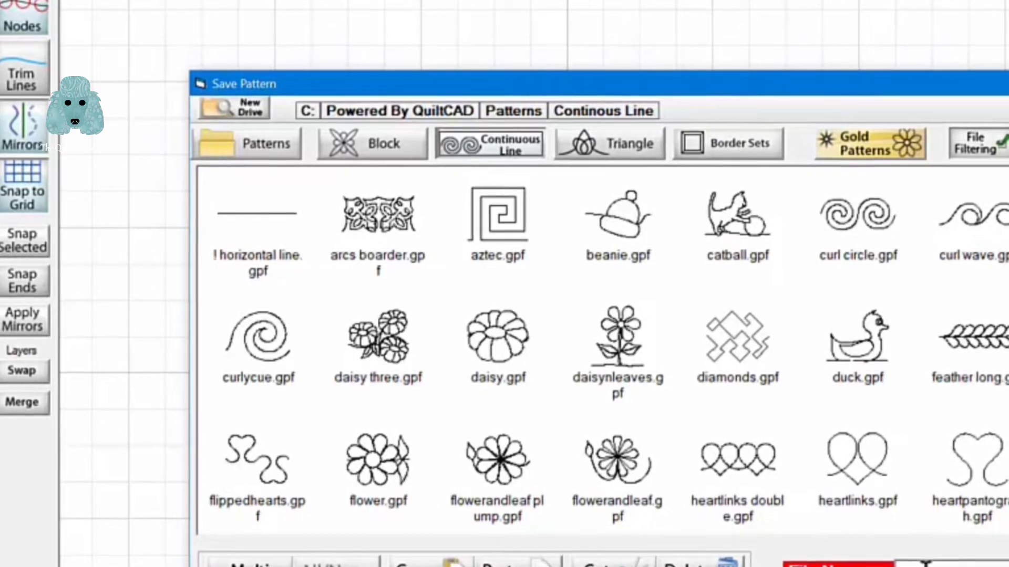
click(960, 556)
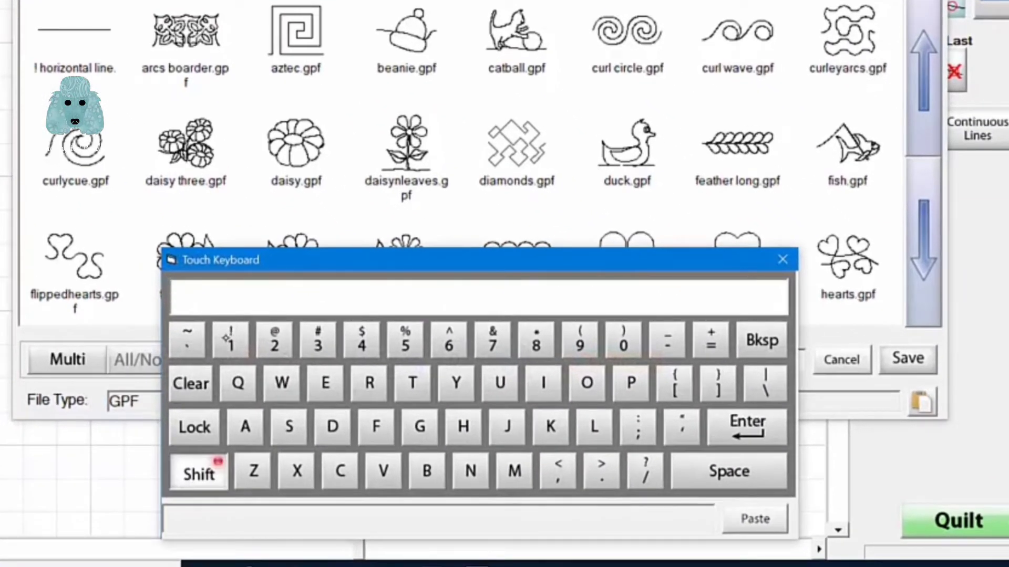
click(226, 339)
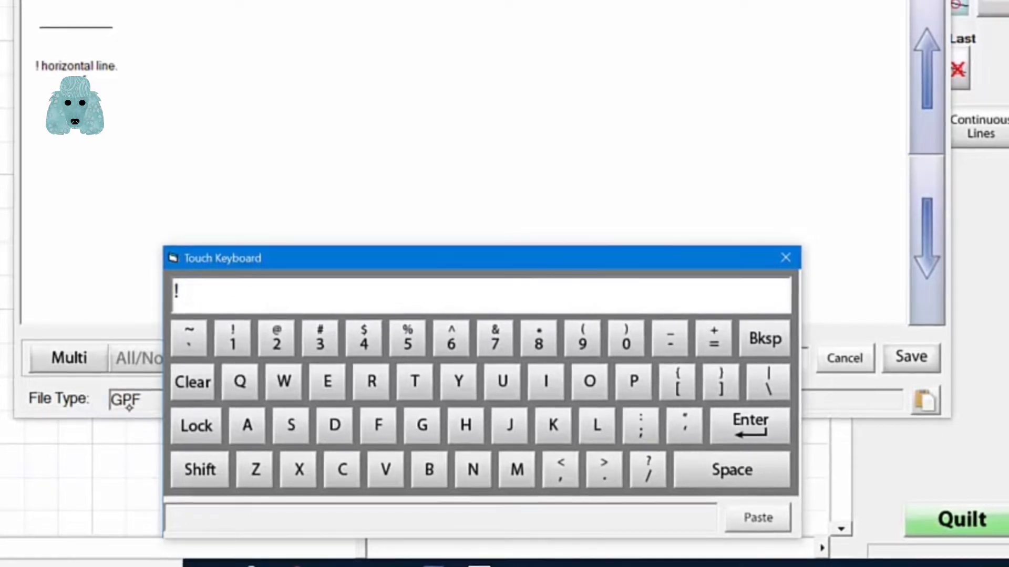
text(Ho)
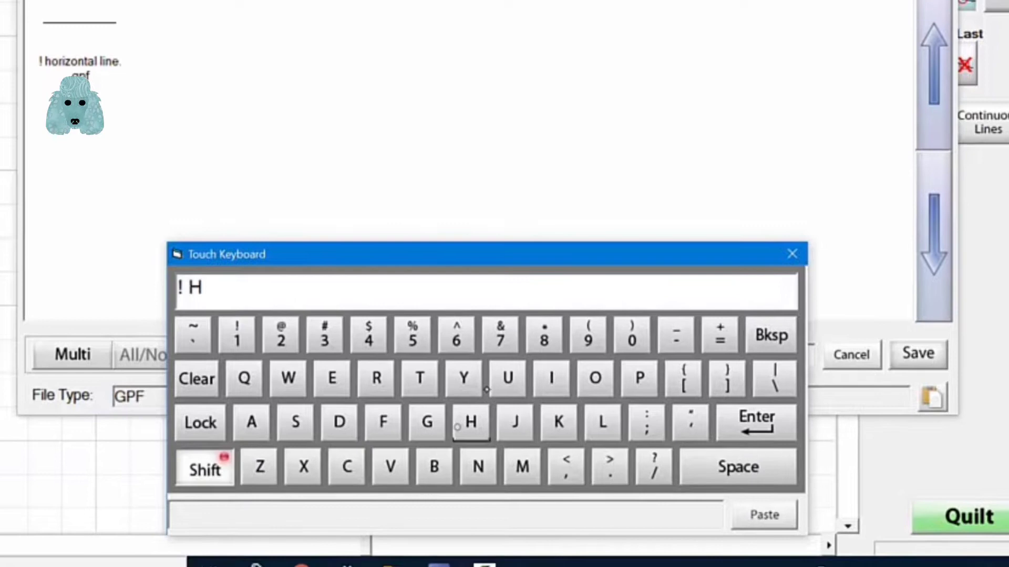
text(ri)
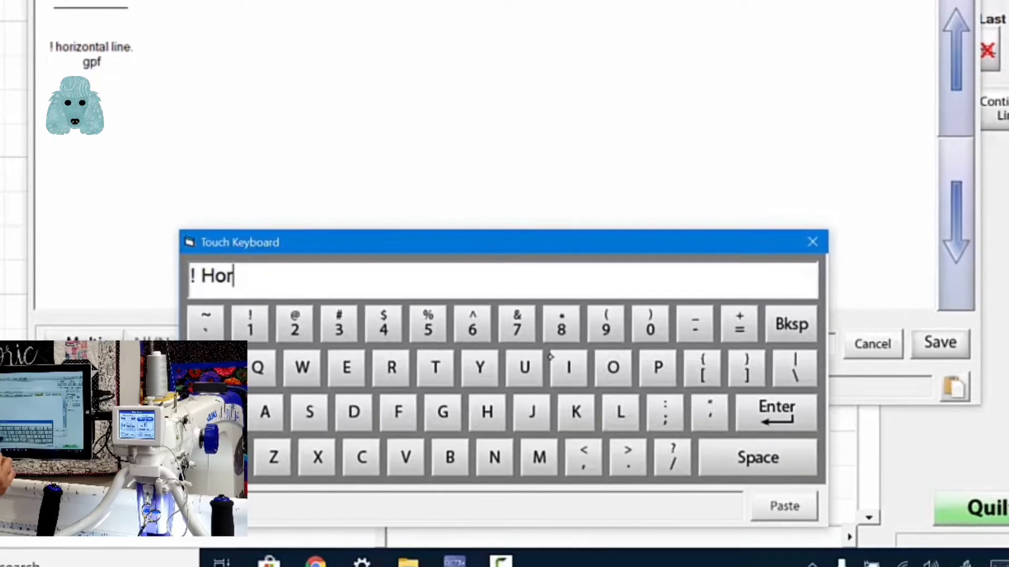
text(zo)
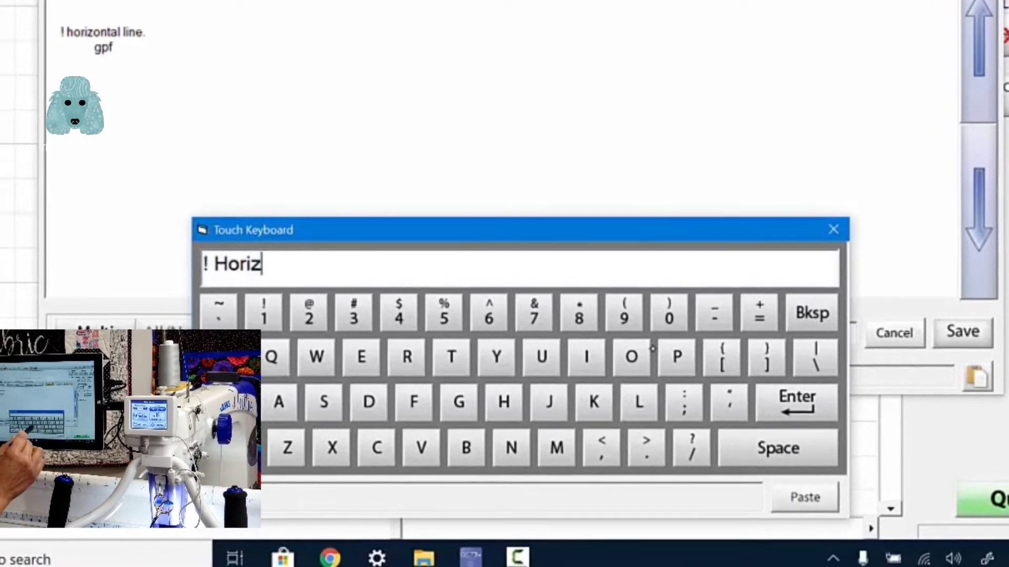
text(nta)
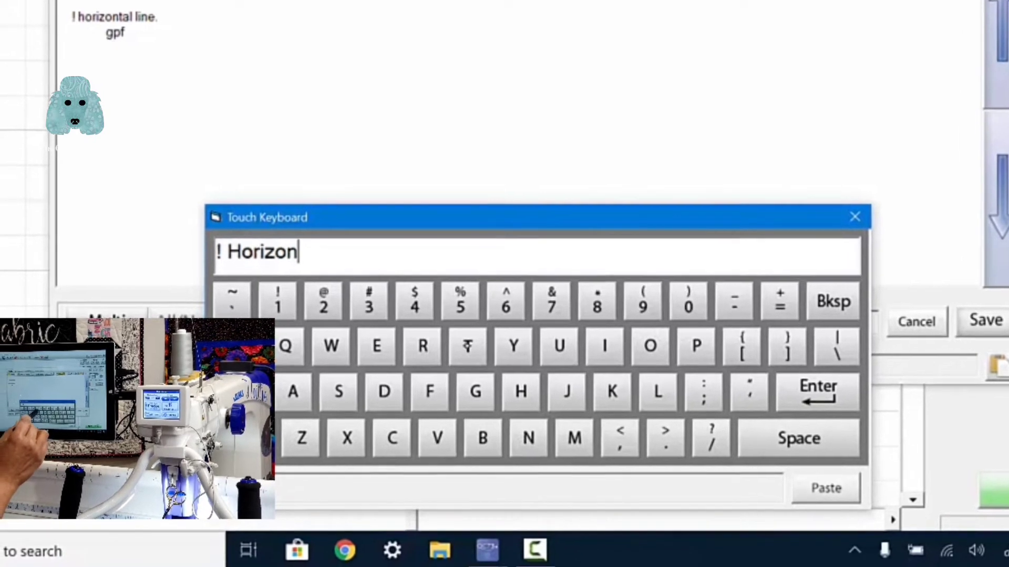
text(l )
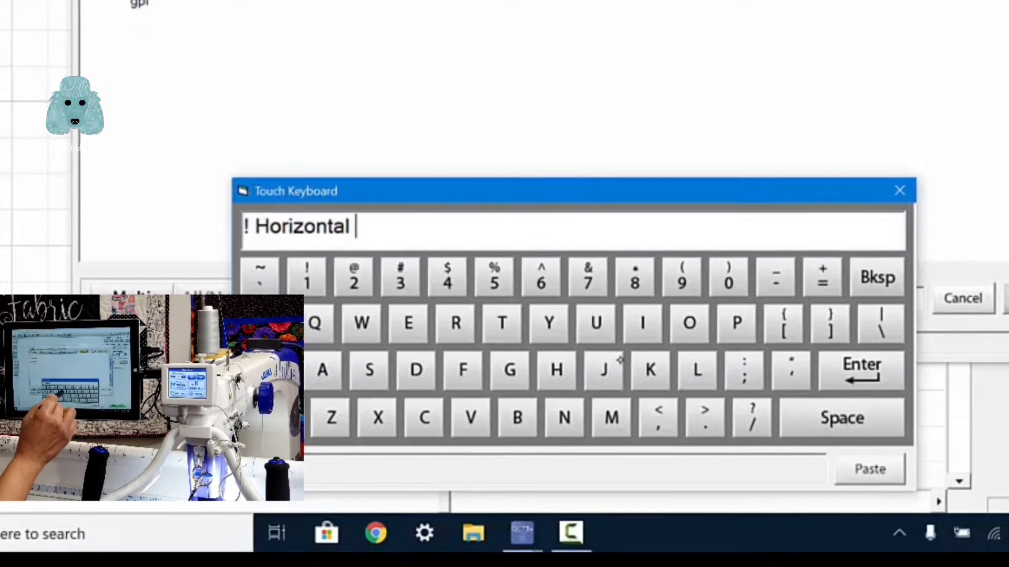
text(Lin)
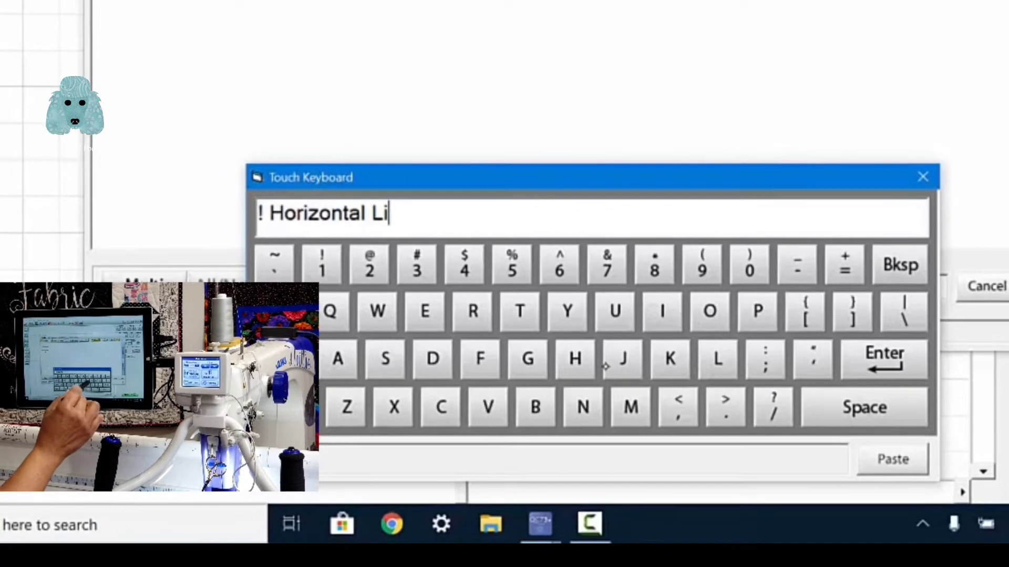
text(e)
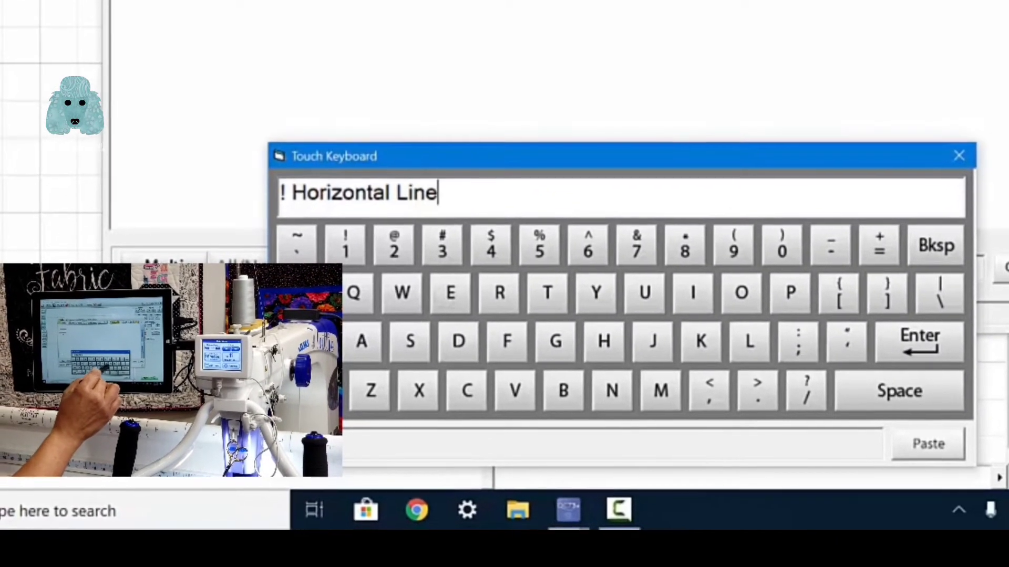
key(Return)
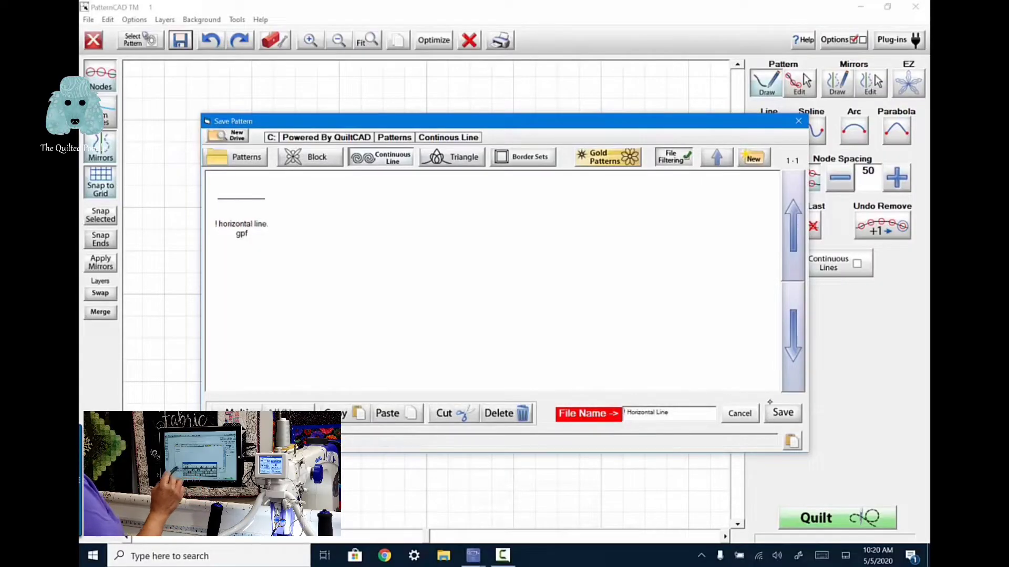
click(782, 413)
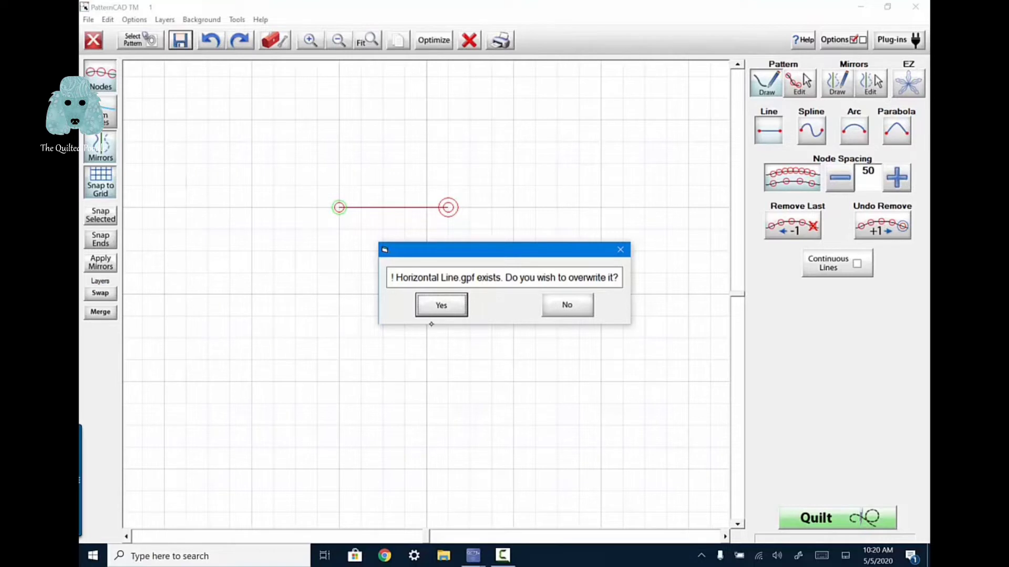
key(Return)
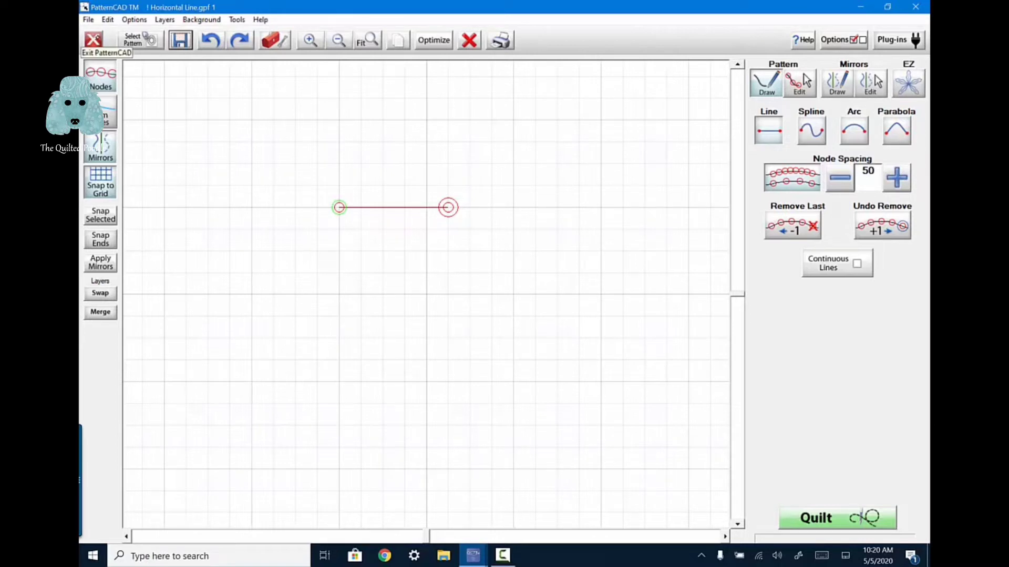
Exit PatternCAD without saving the pattern again and open the Pantograph feature.
click(94, 40)
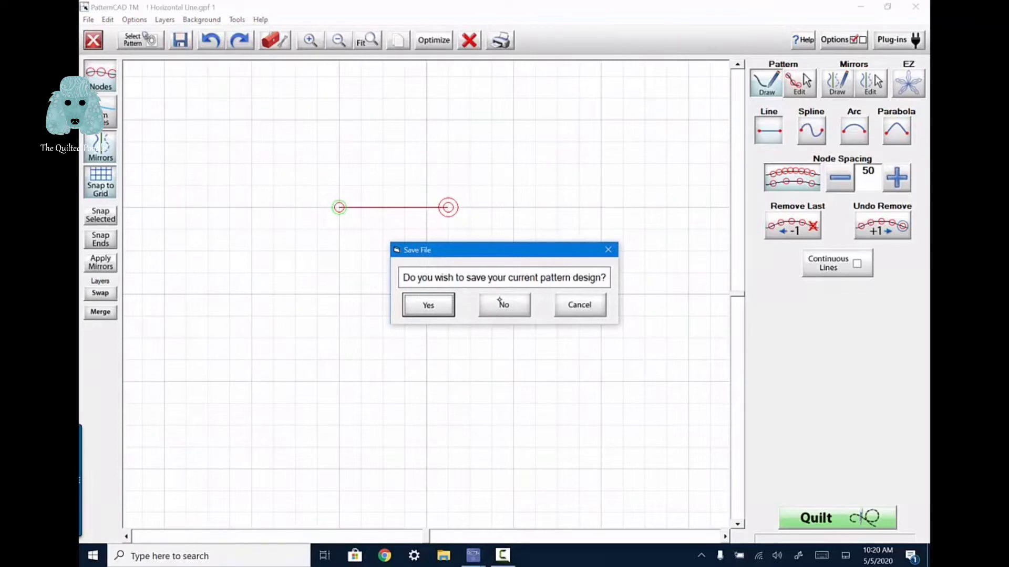
click(501, 300)
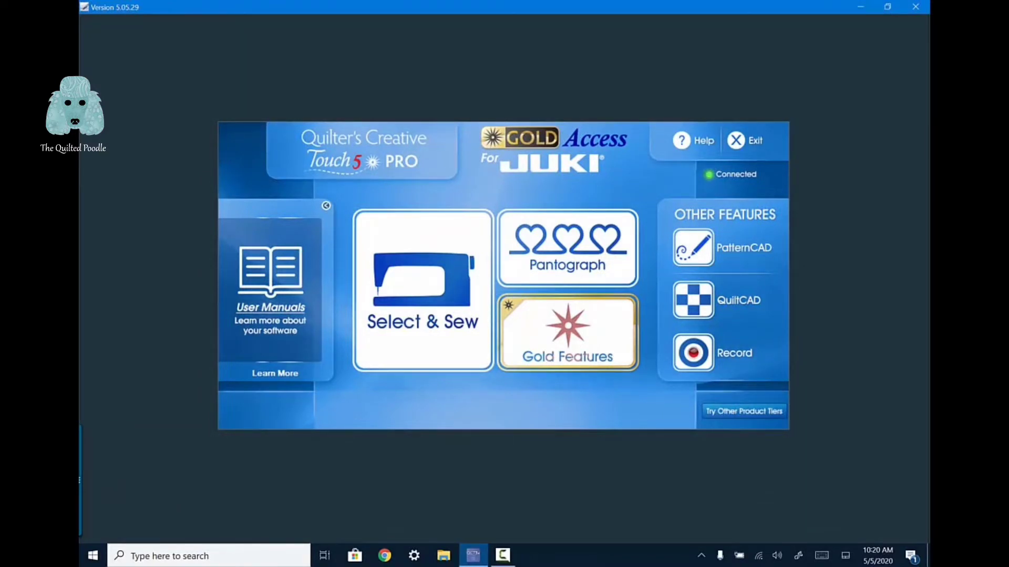
click(566, 260)
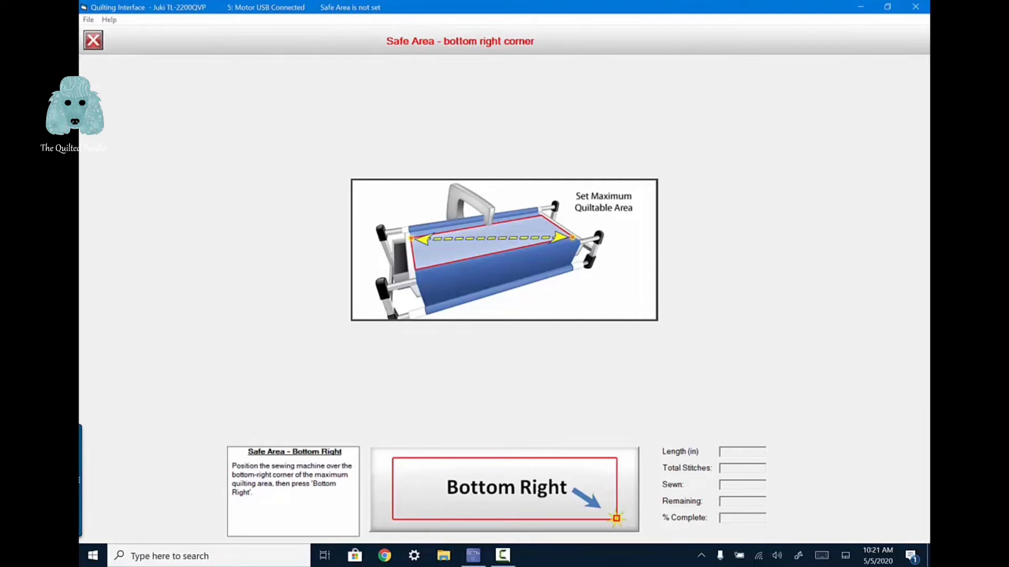
Set the bottom-right corner of the safe area and load the pattern "! horizontal line.gpf" from the Continuous Line folder.
click(518, 470)
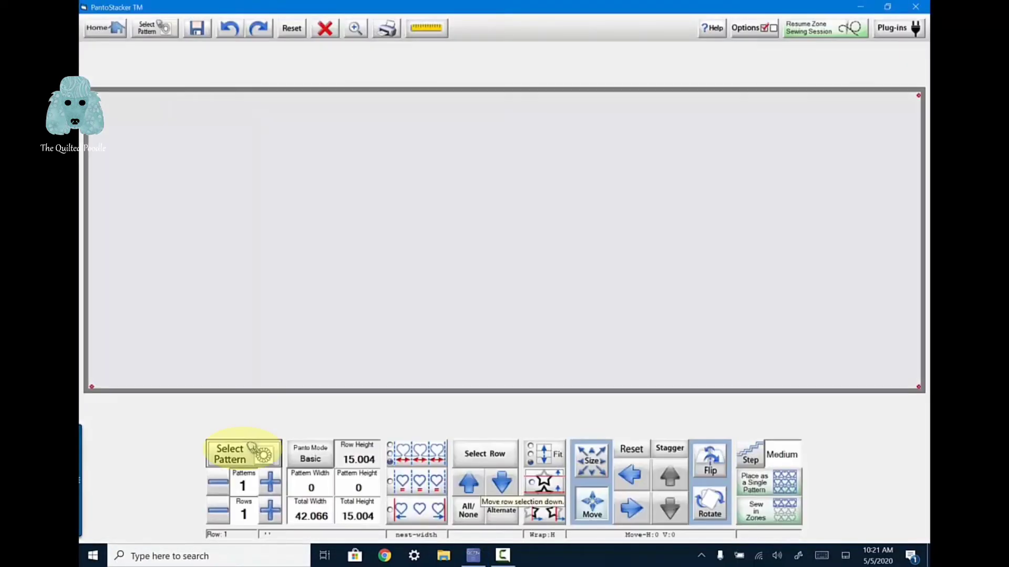
click(251, 447)
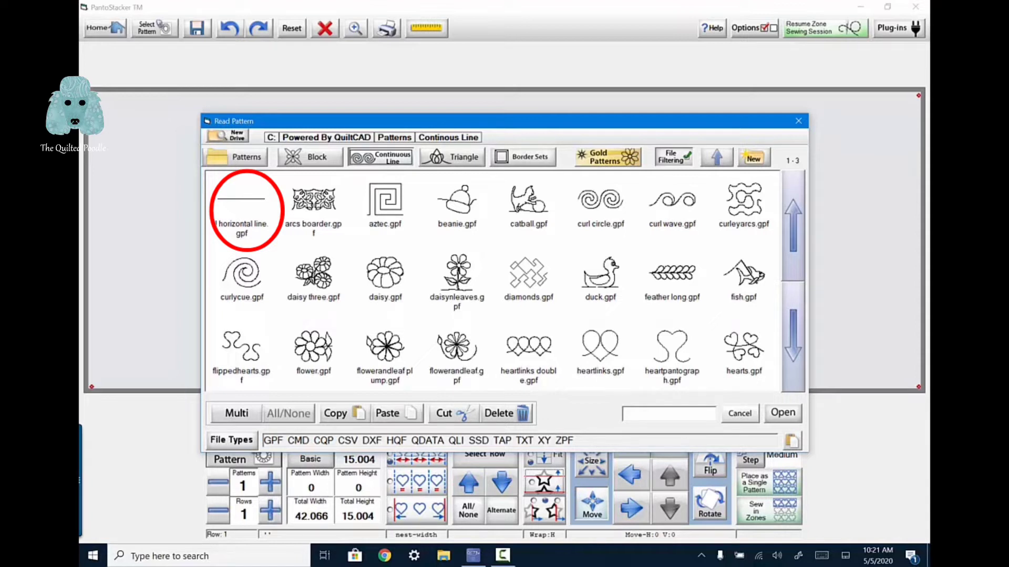
click(231, 208)
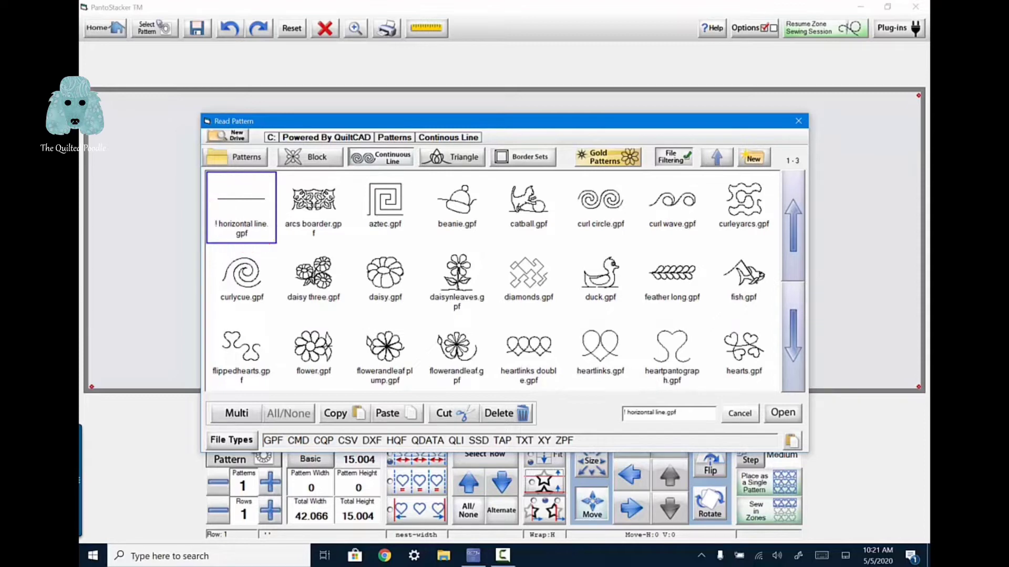
click(783, 413)
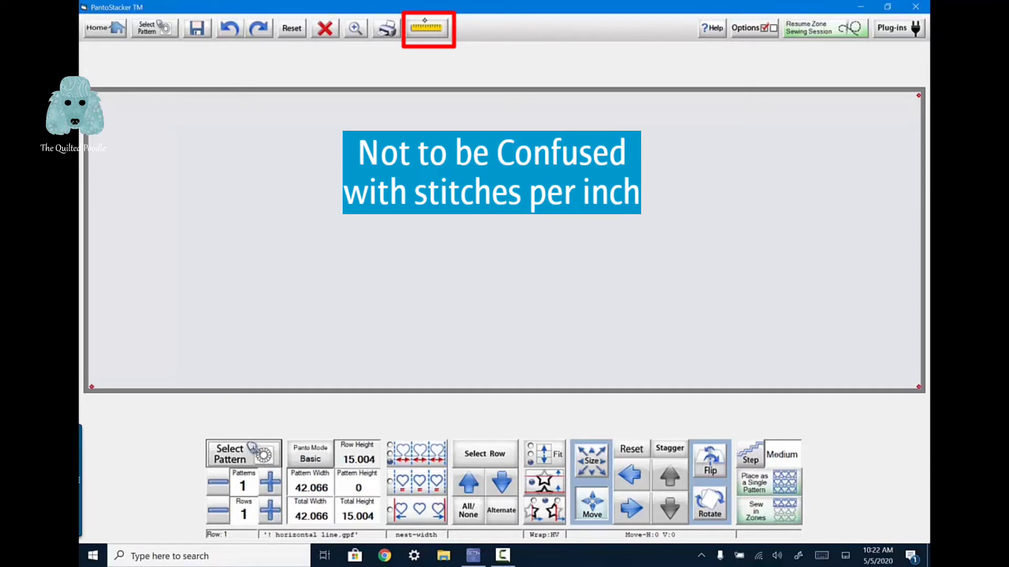
Measure the quilt width with the ruler, then move and lock the carriage at the ruler's center with the needle up.
click(426, 29)
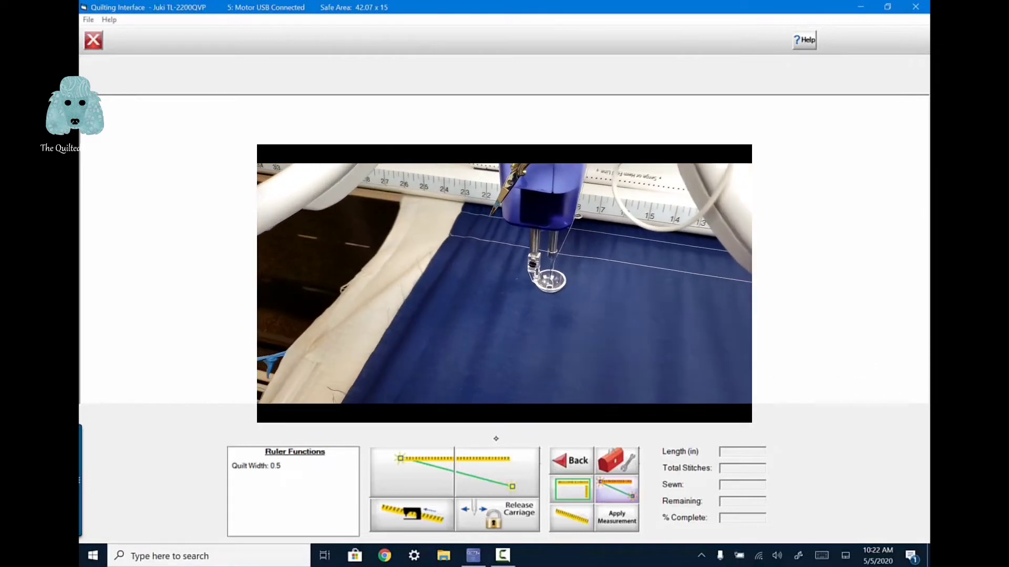
click(412, 472)
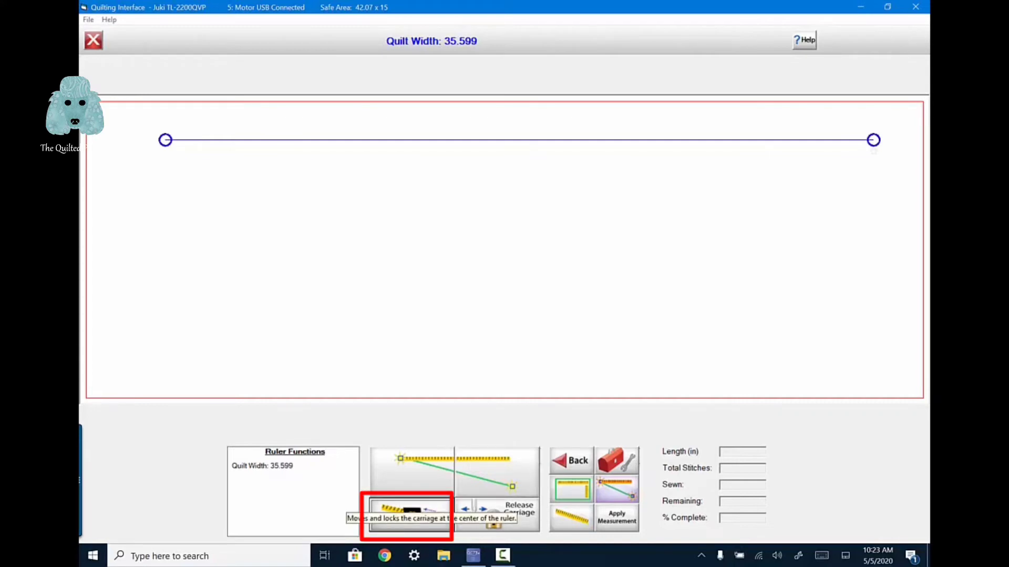
click(411, 512)
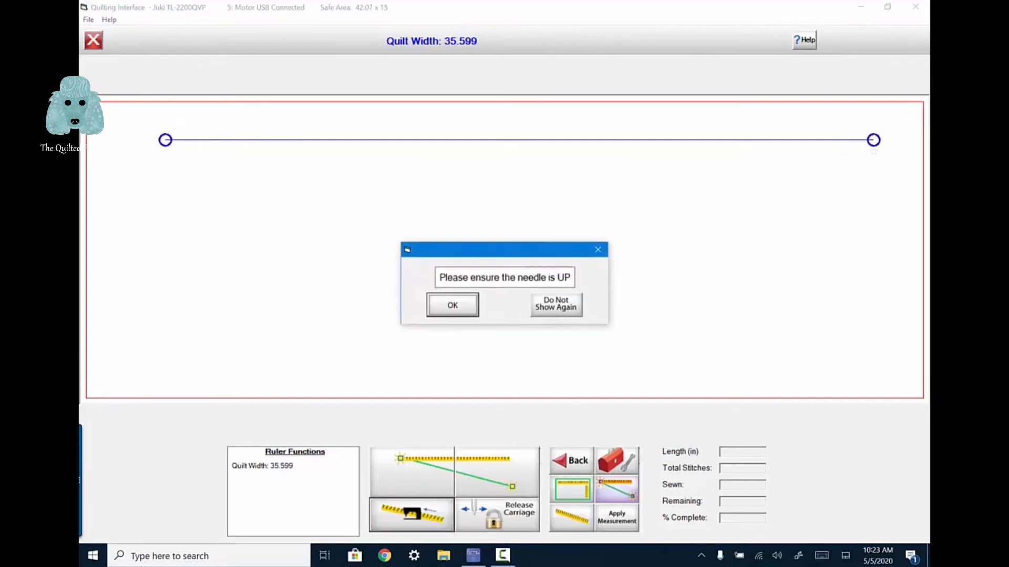
click(443, 295)
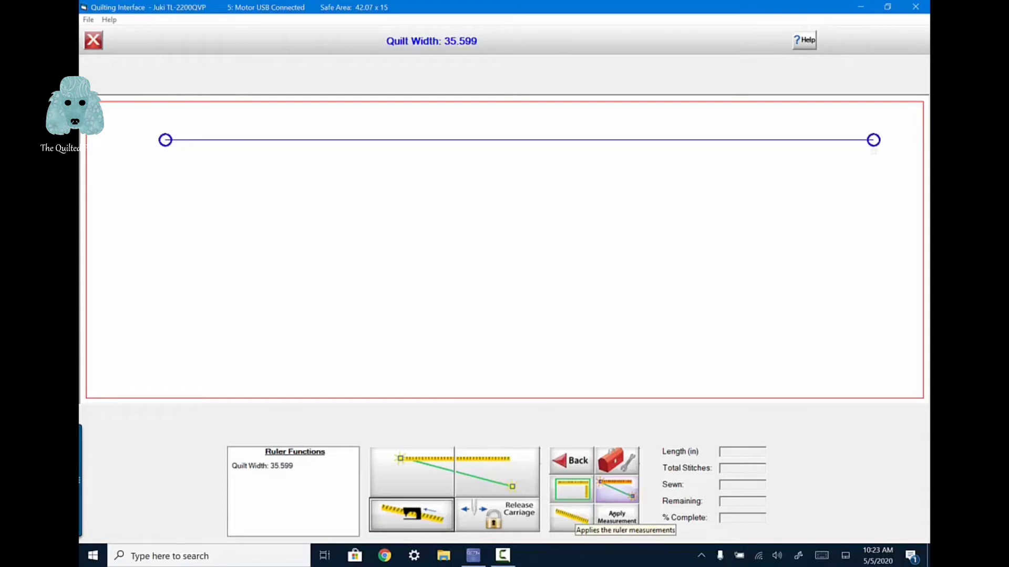
Apply the ruler measurement to the pantograph and place it as a single pattern.
click(619, 506)
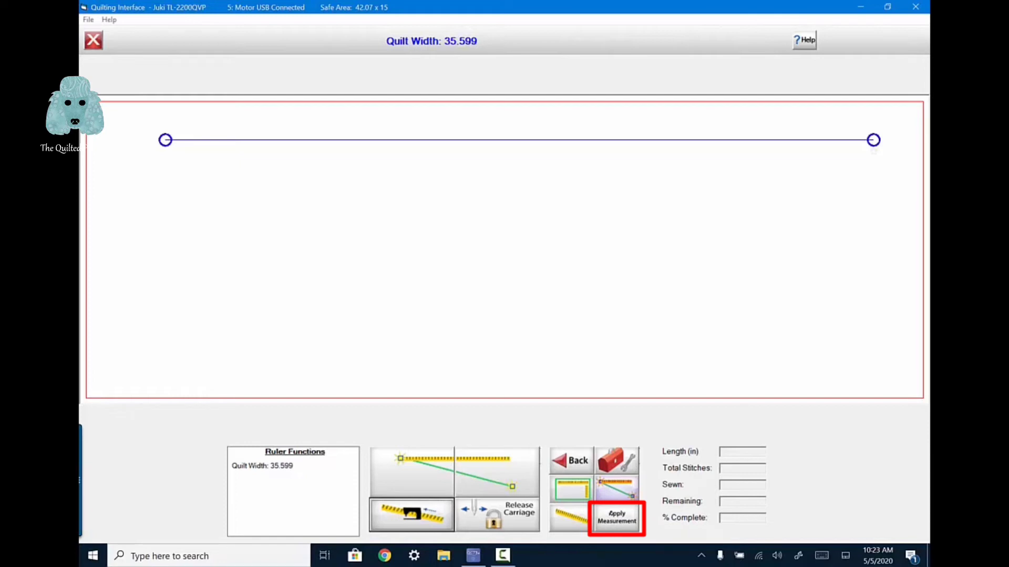
click(611, 514)
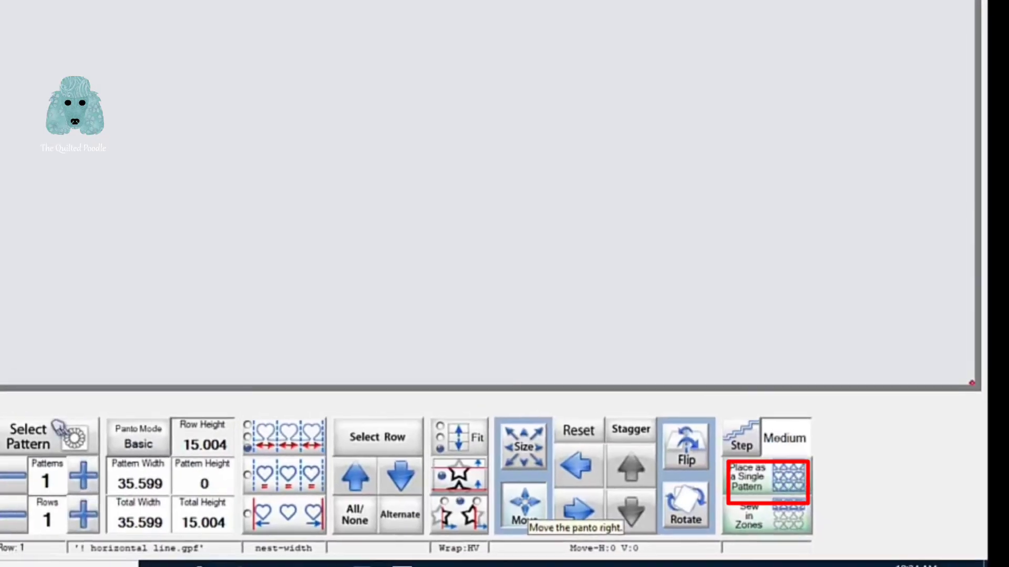
click(768, 482)
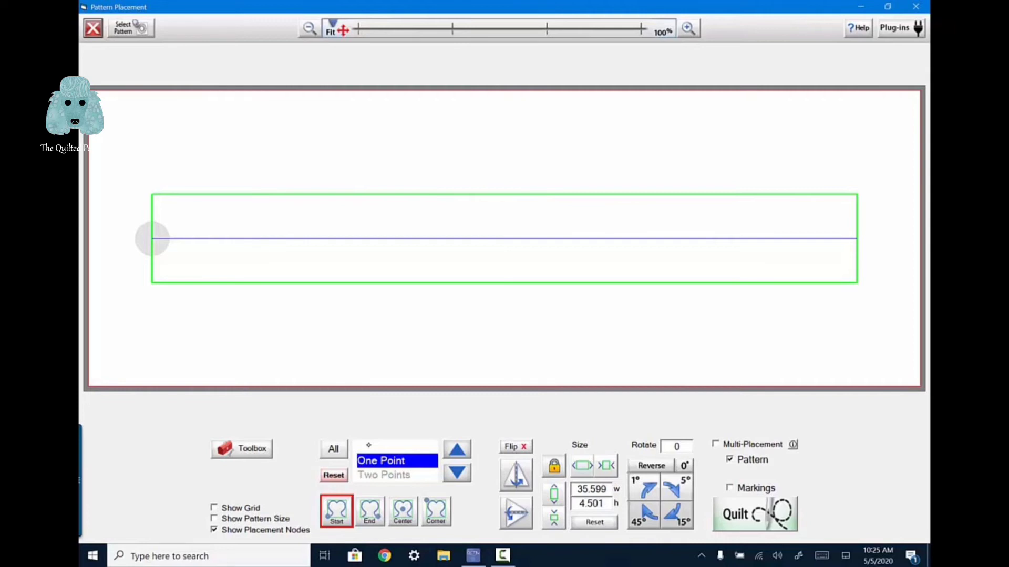
Move the line pattern by its start point to near the quilting area's upper edge and start sewing it.
drag(152, 239, 163, 155)
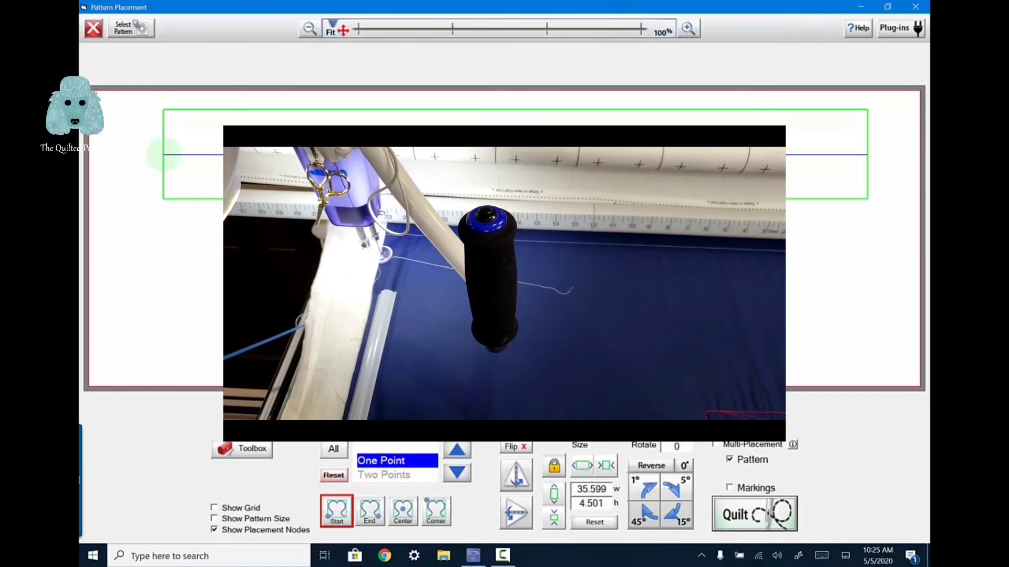
click(754, 513)
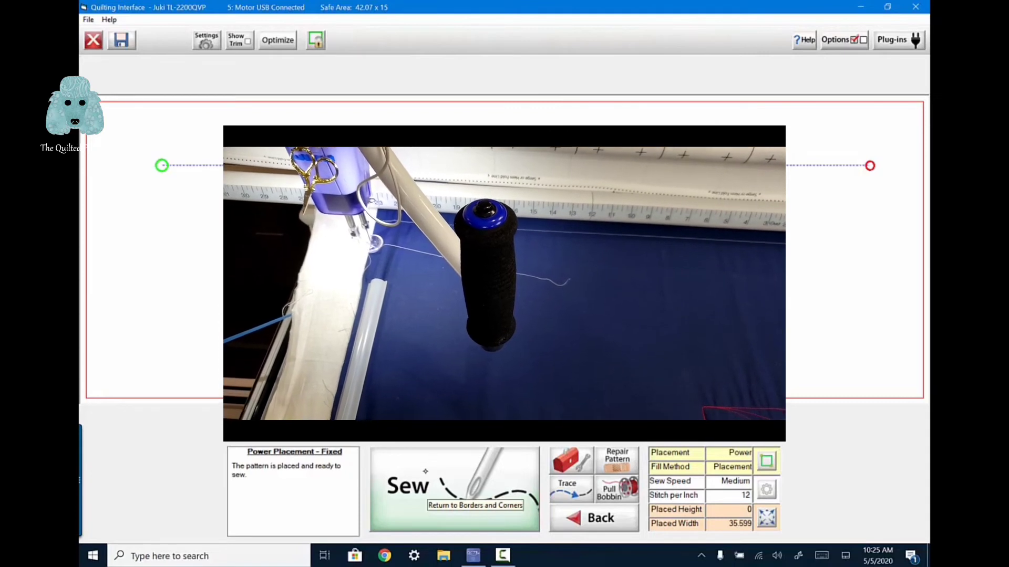
click(457, 486)
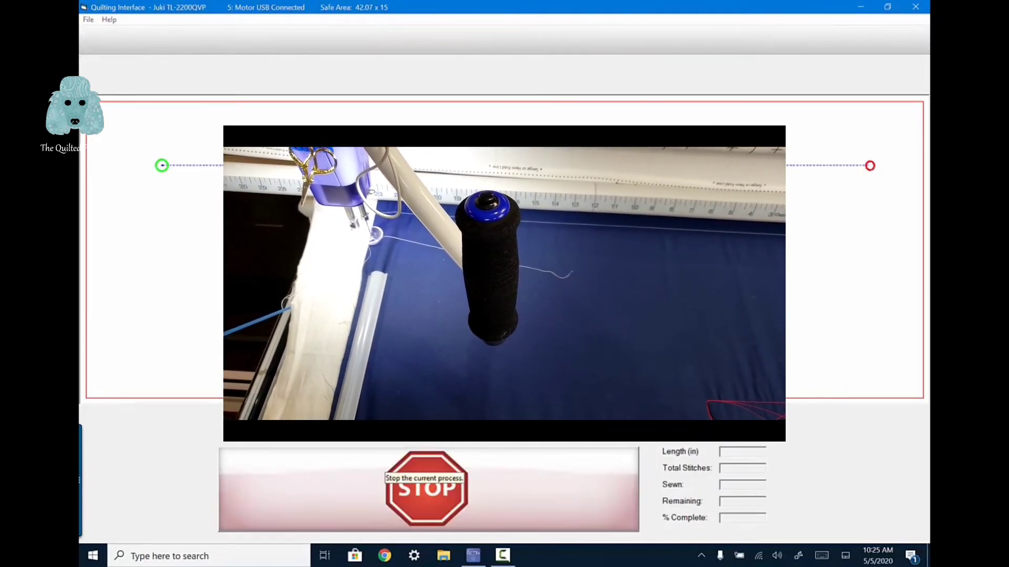